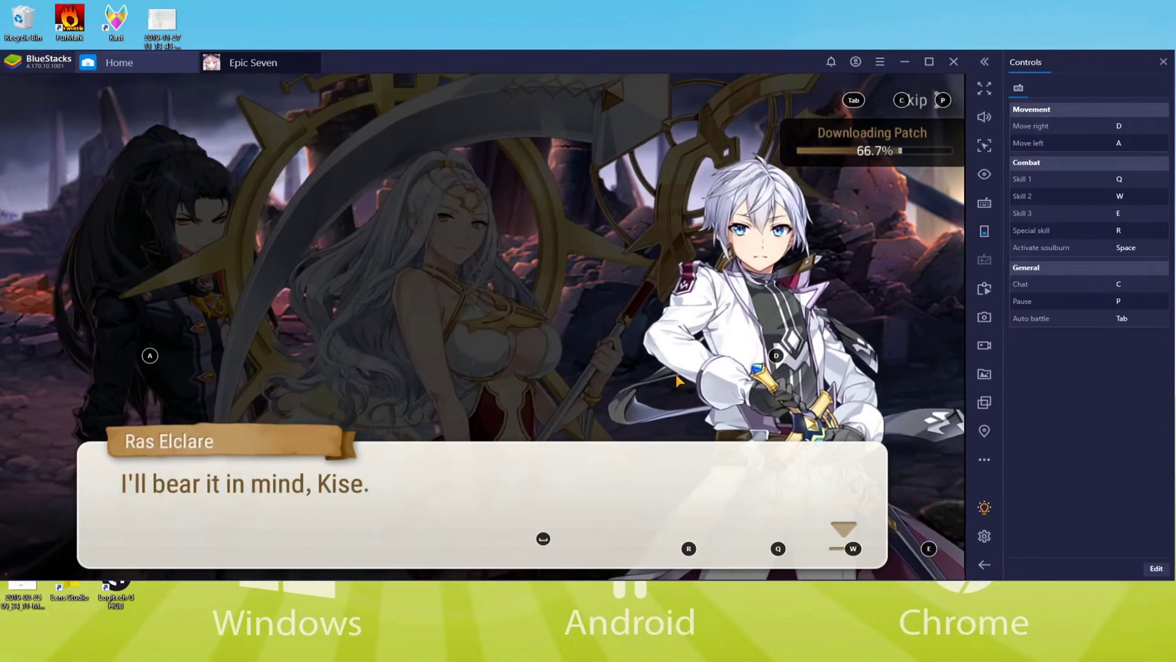
- Advance the Epic Seven tutorial dialogue and attack the enemy marked 1 with the currently selected skill
{"action": "left_click", "coordinate": [675, 374]}
{"action": "left_click", "coordinate": [675, 373]}
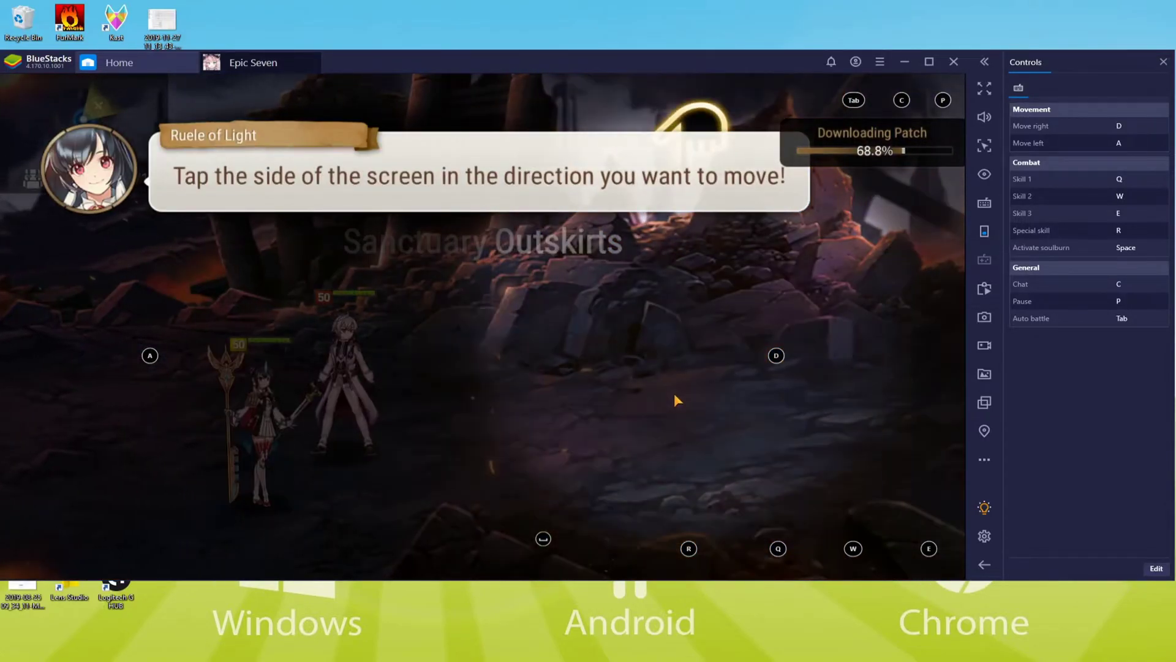
{"action": "left_click", "coordinate": [677, 399]}
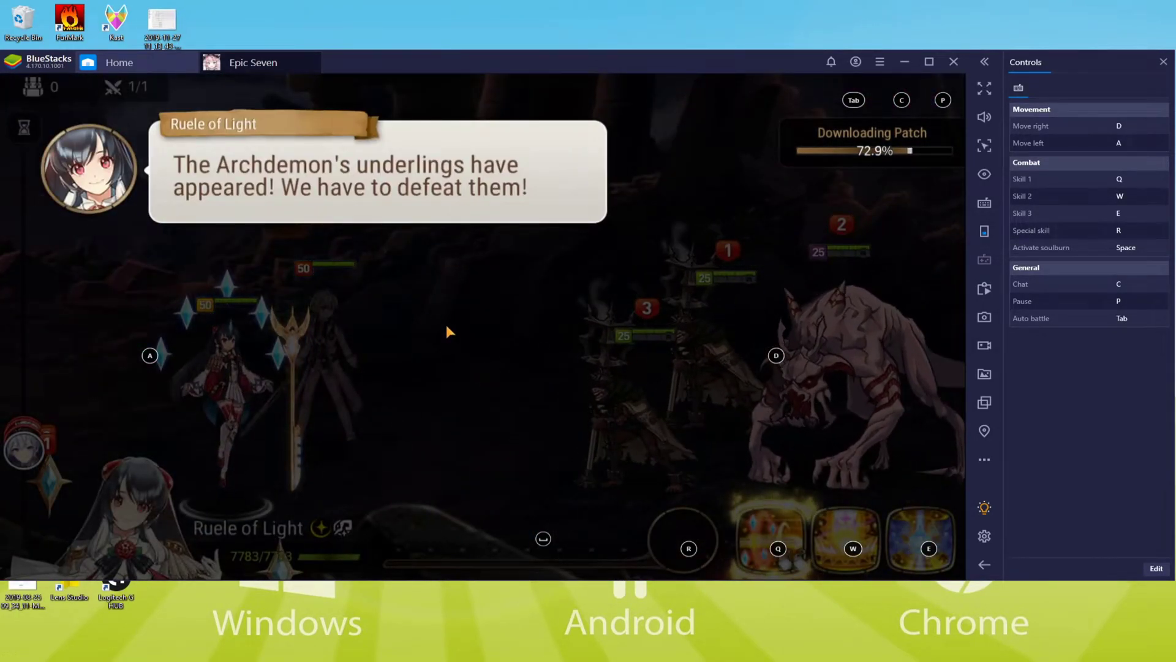
{"action": "left_click", "coordinate": [446, 331]}
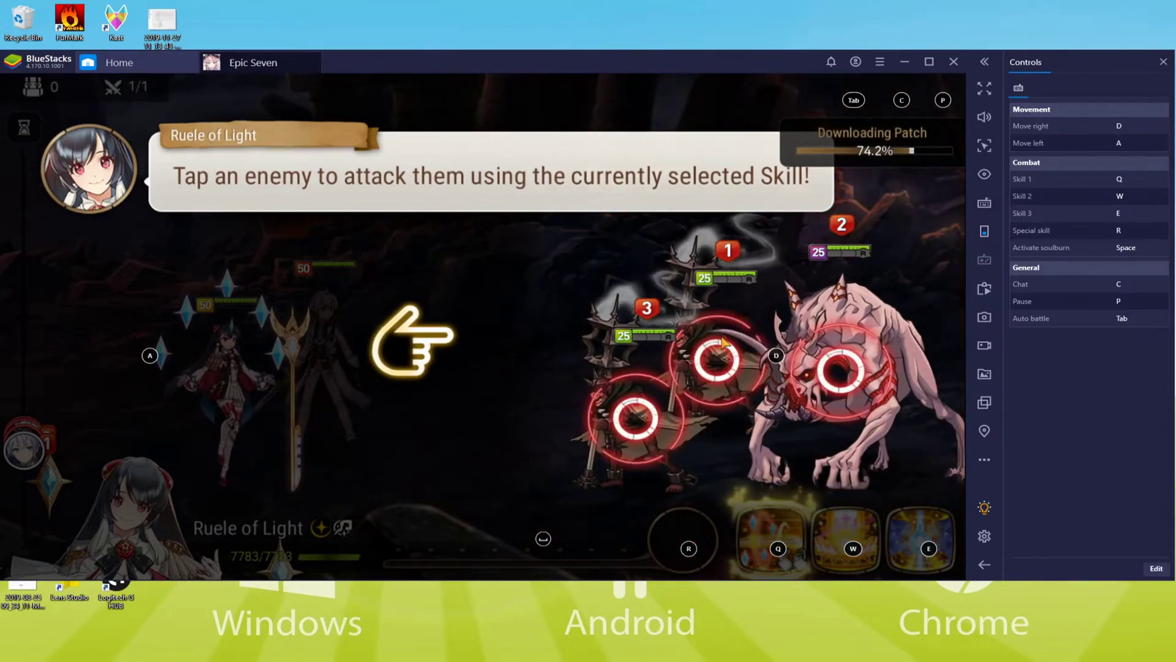
{"action": "left_click", "coordinate": [718, 355]}
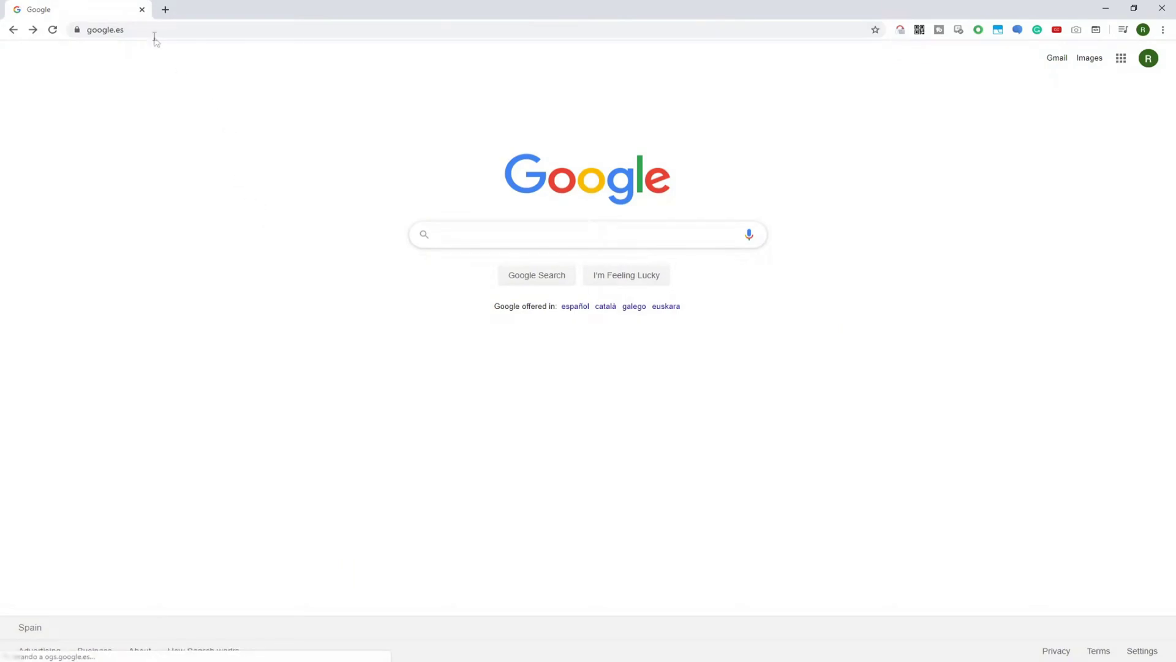
{"action": "left_click", "coordinate": [152, 31]}
{"action": "type", "text": "https://bstk.me/pw9gTRnj2"}
{"action": "key", "text": "Return"}
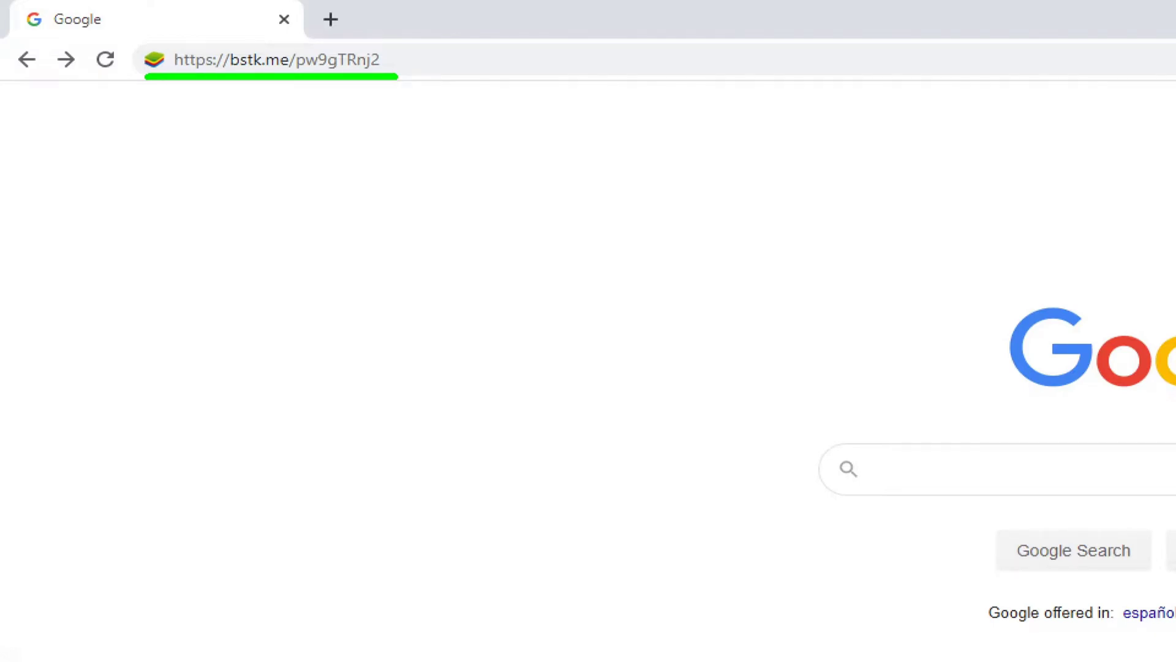
{"action": "left_click", "coordinate": [415, 63]}
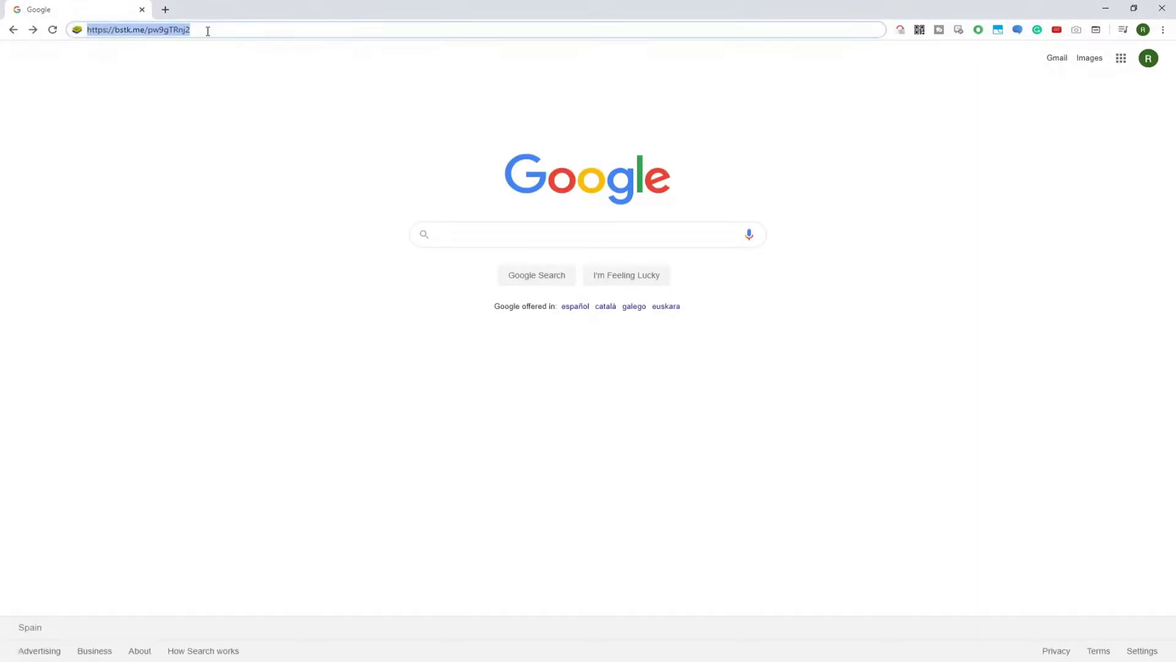
{"action": "key", "text": "Return"}
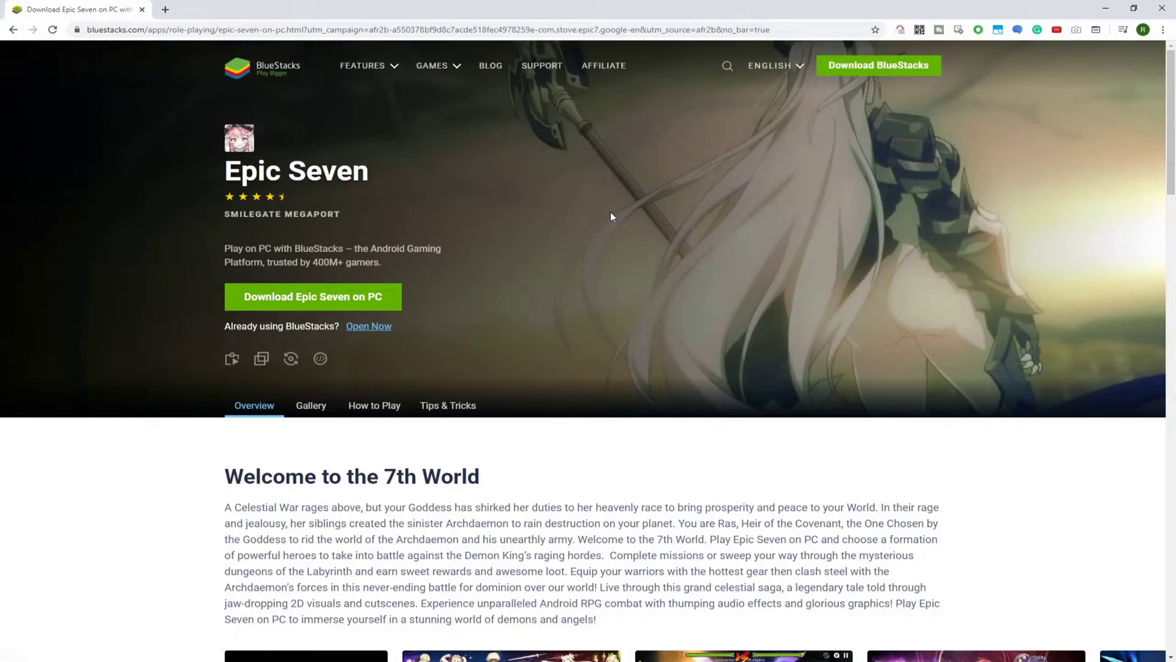
- Download the Epic Seven on PC installer and run it, minimizing the browser window
{"action": "scroll", "coordinate": [610, 216], "scroll_direction": "down", "scroll_amount": 14}
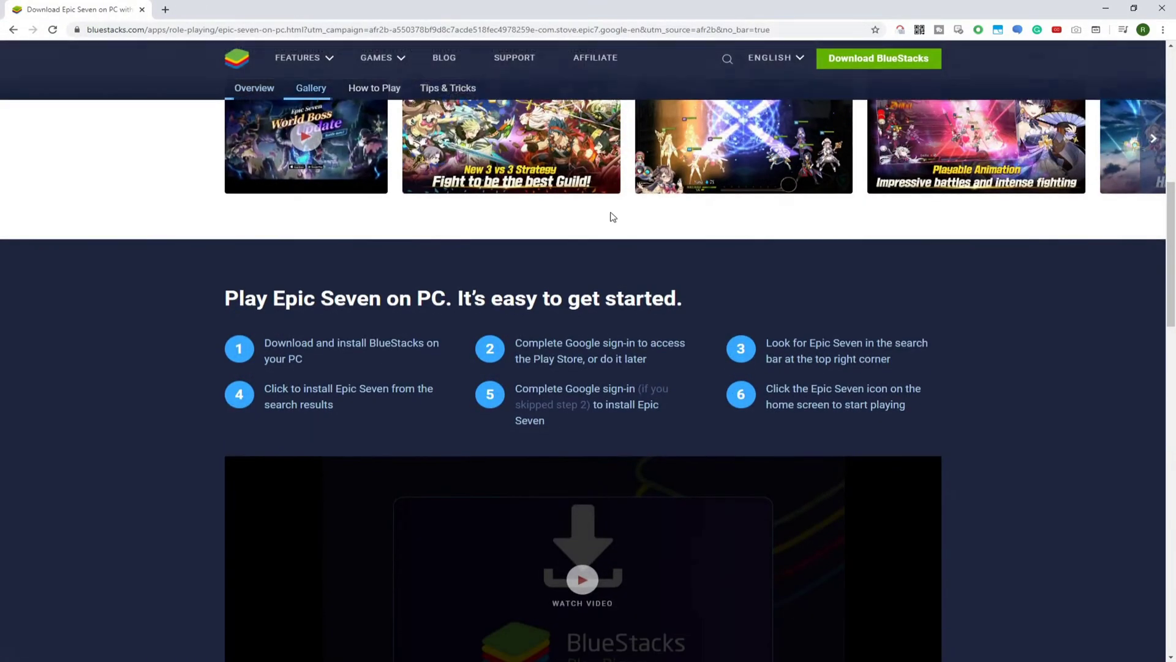
{"action": "scroll", "coordinate": [611, 219], "scroll_direction": "down", "scroll_amount": 13}
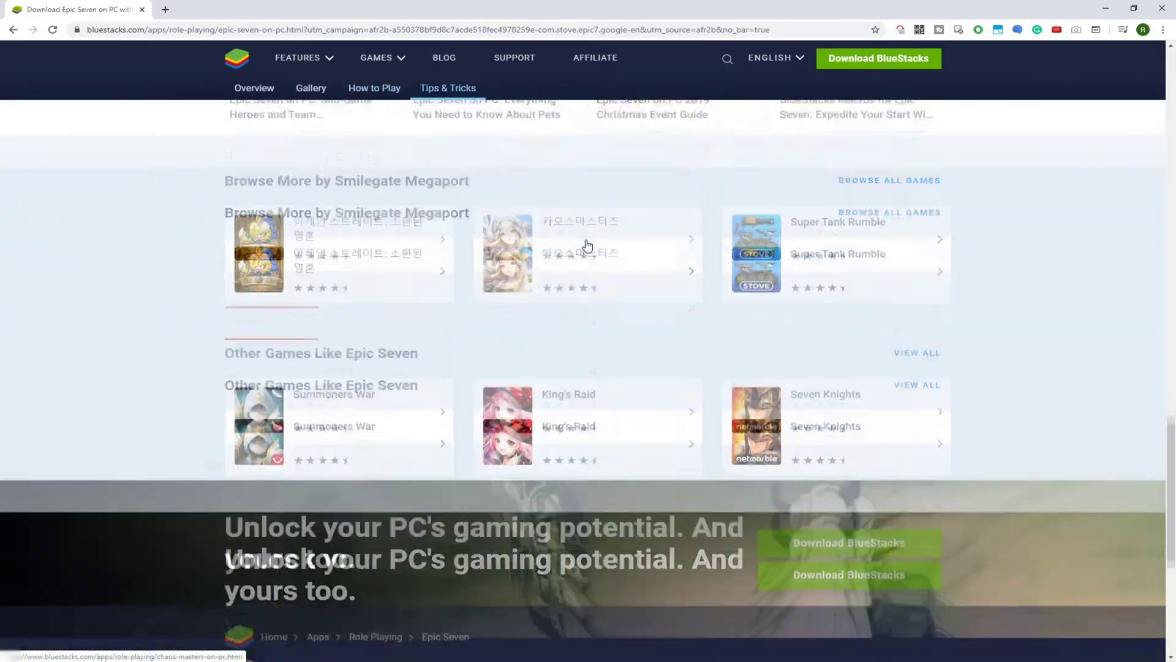
{"action": "scroll", "coordinate": [587, 245], "scroll_direction": "up", "scroll_amount": 10}
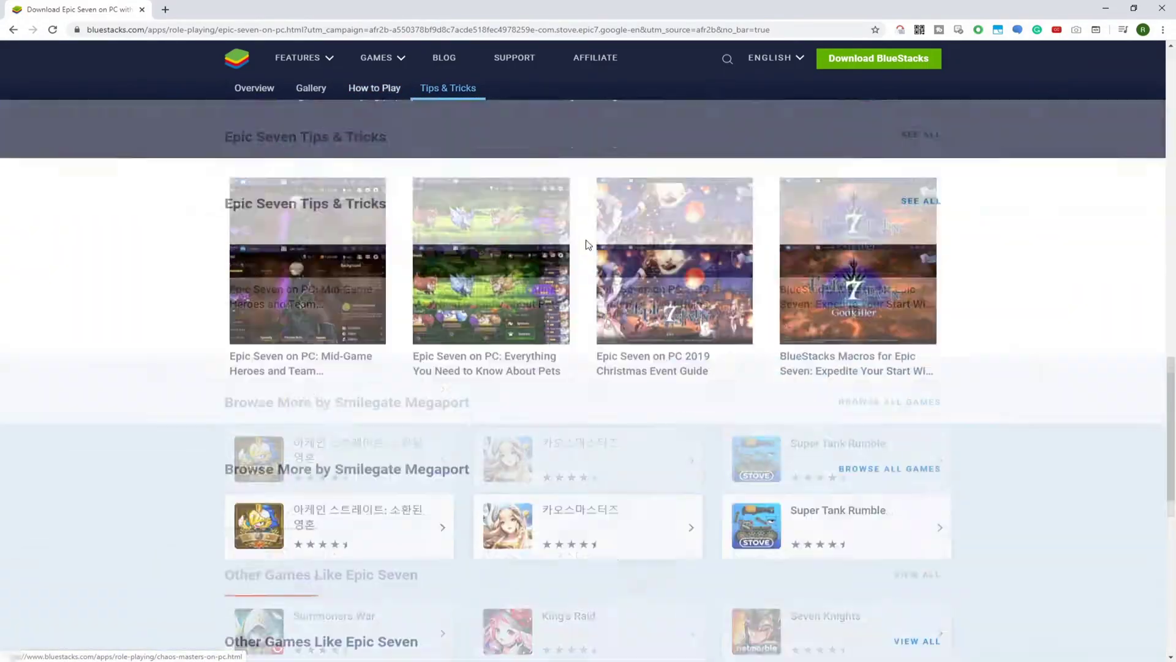
{"action": "scroll", "coordinate": [586, 243], "scroll_direction": "up", "scroll_amount": 10}
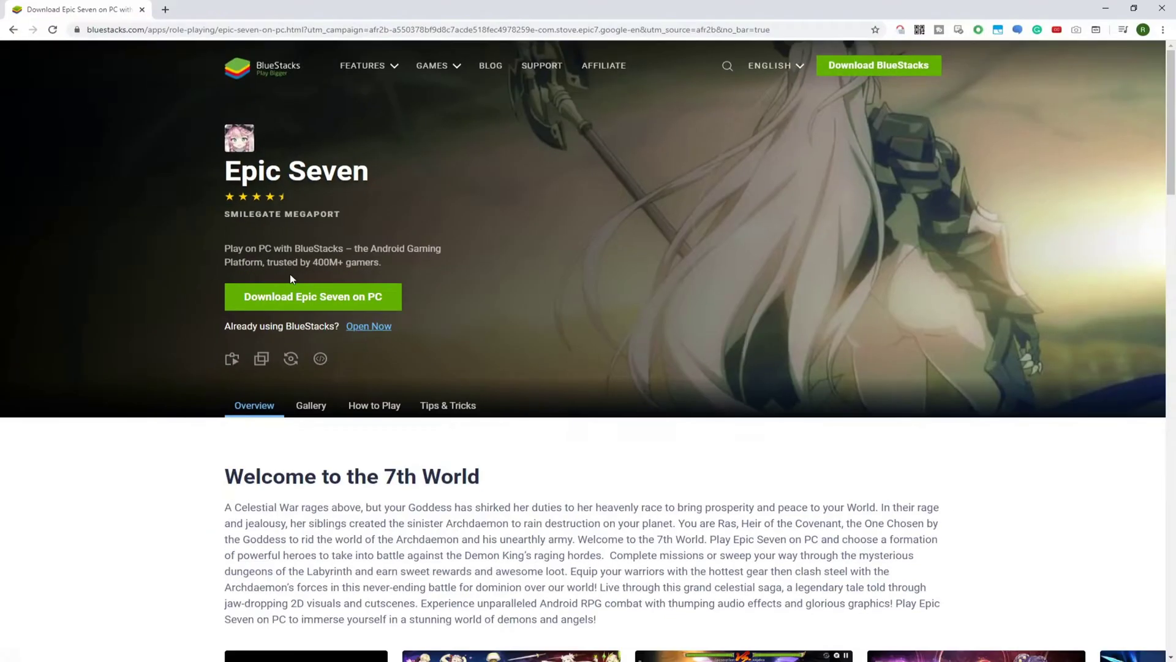
{"action": "left_click", "coordinate": [324, 320]}
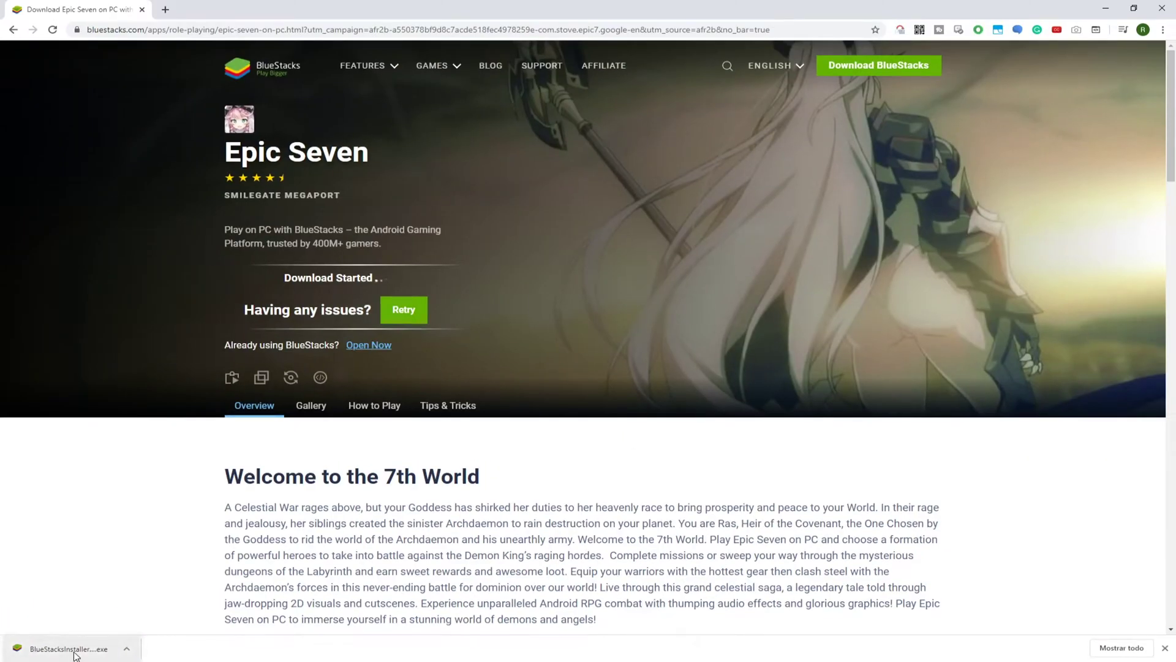
{"action": "left_click", "coordinate": [68, 648]}
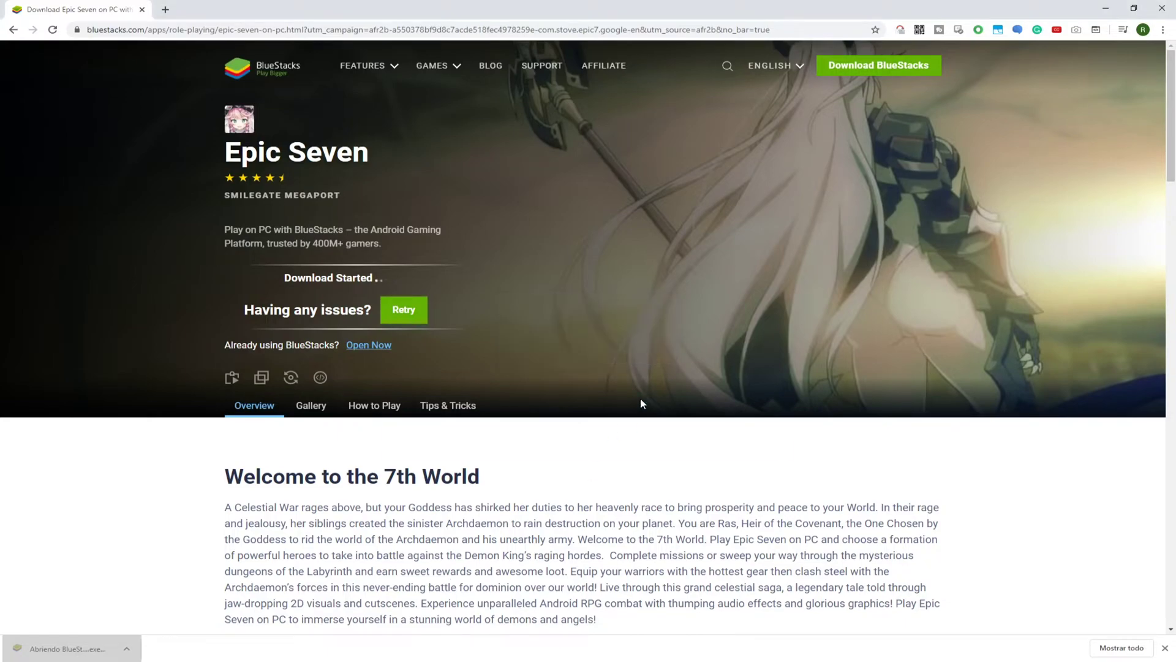
{"action": "left_click", "coordinate": [1107, 12]}
{"action": "left_click", "coordinate": [1106, 13]}
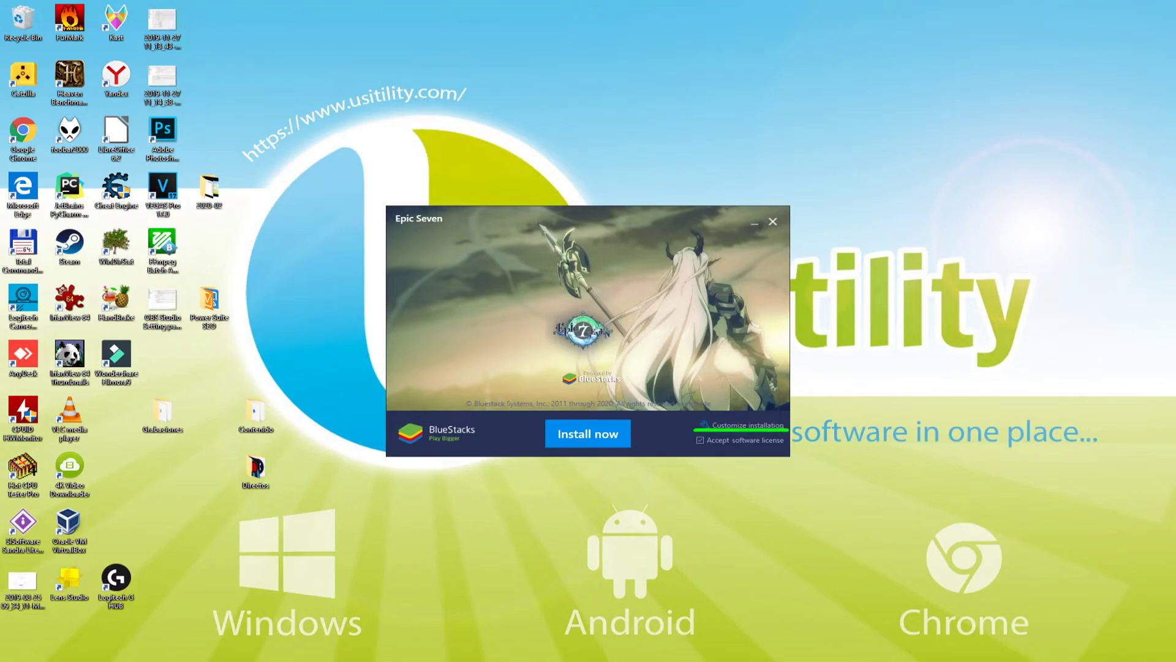
- Review the custom installation options, go back without changing the data path and start the BlueStacks installation
{"action": "left_click", "coordinate": [716, 427]}
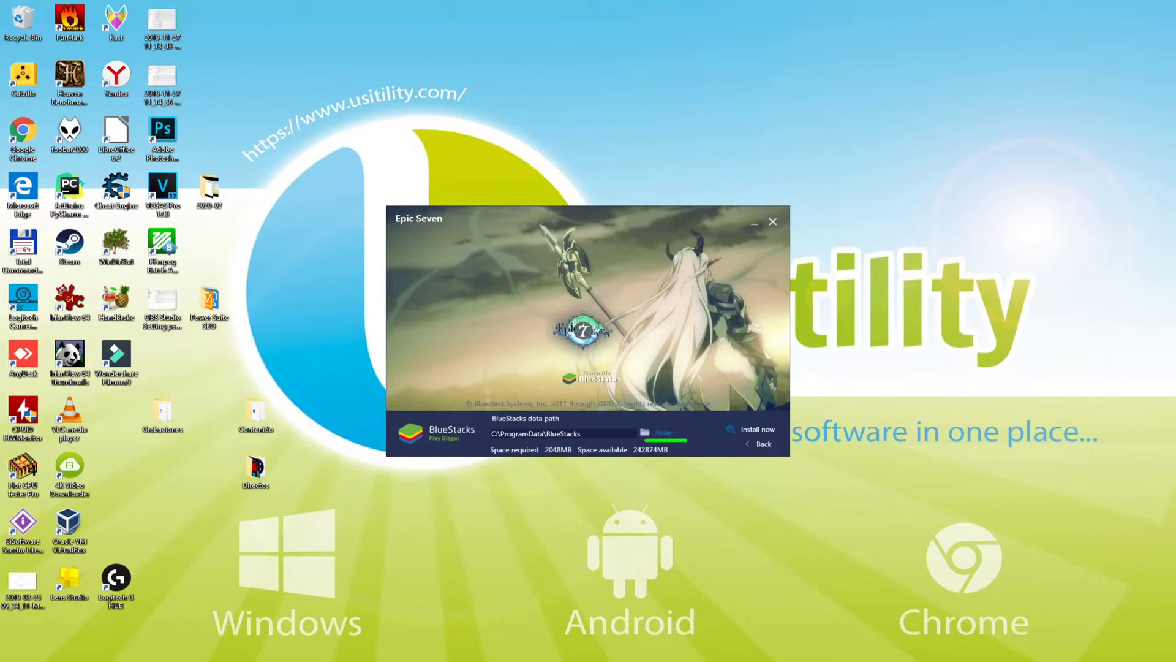
{"action": "left_click", "coordinate": [762, 445]}
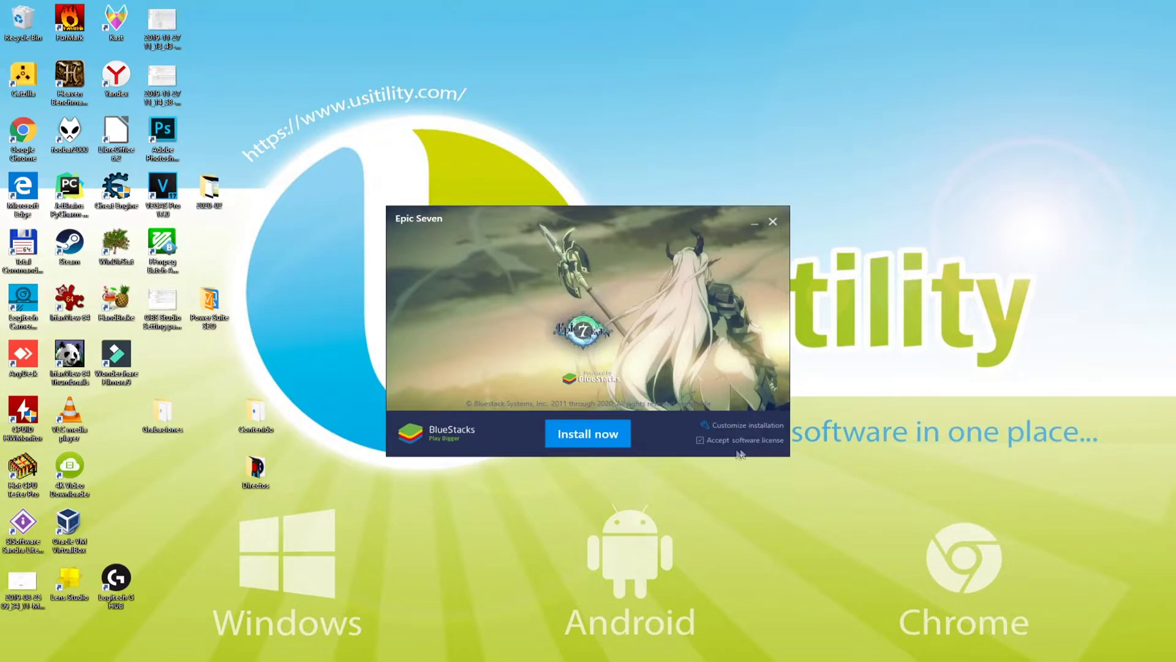
{"action": "left_click", "coordinate": [600, 433]}
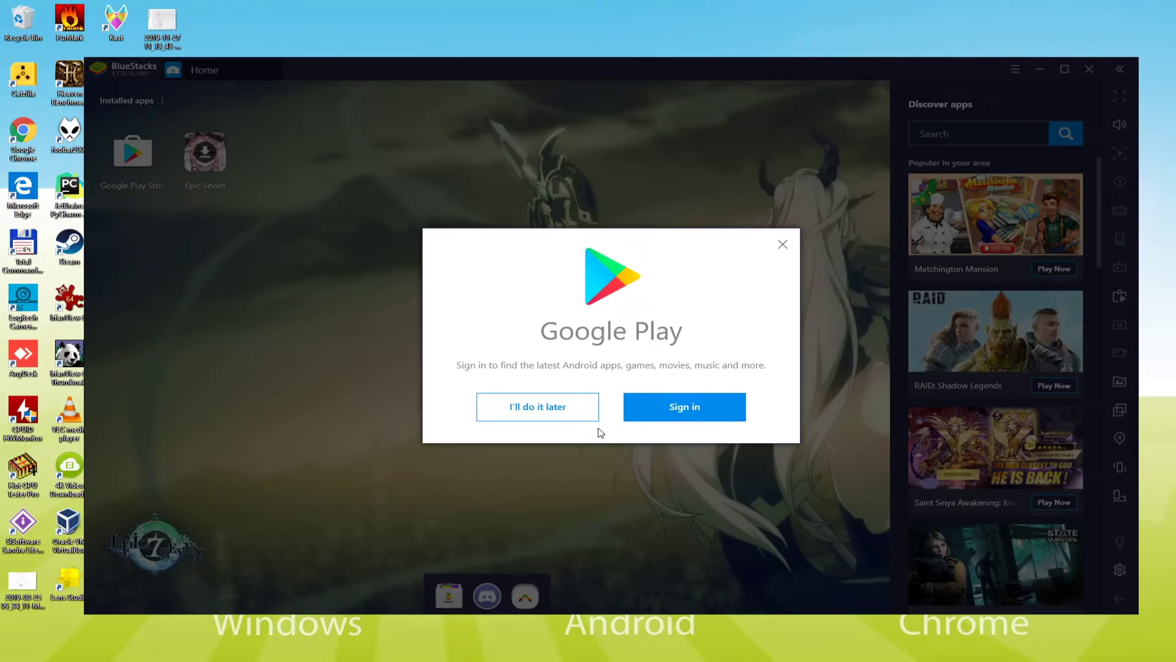
- Sign in to Google Play with the Google account and agree to the terms of service
{"action": "left_click", "coordinate": [681, 410]}
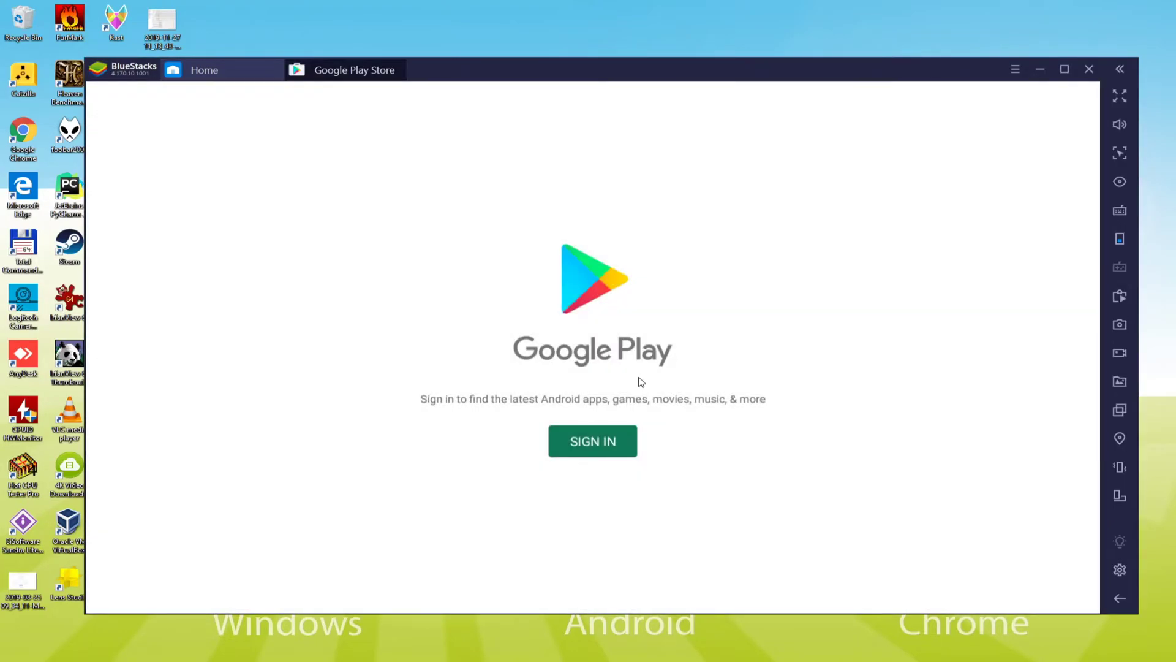
{"action": "left_click", "coordinate": [589, 454]}
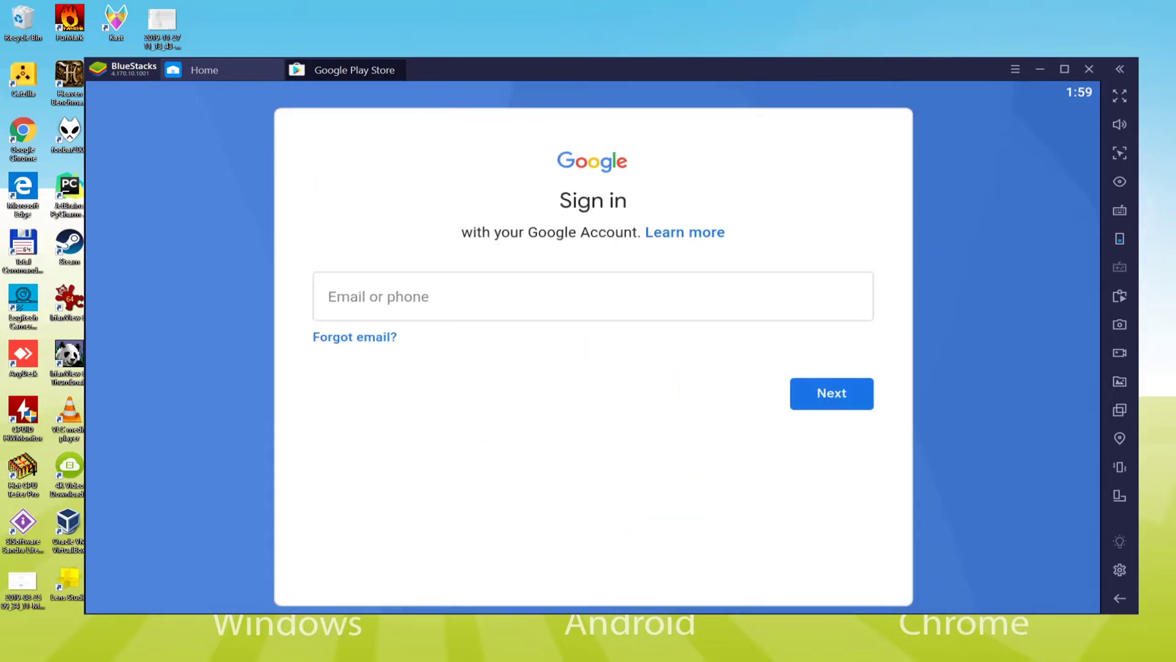
{"action": "left_click", "coordinate": [551, 306]}
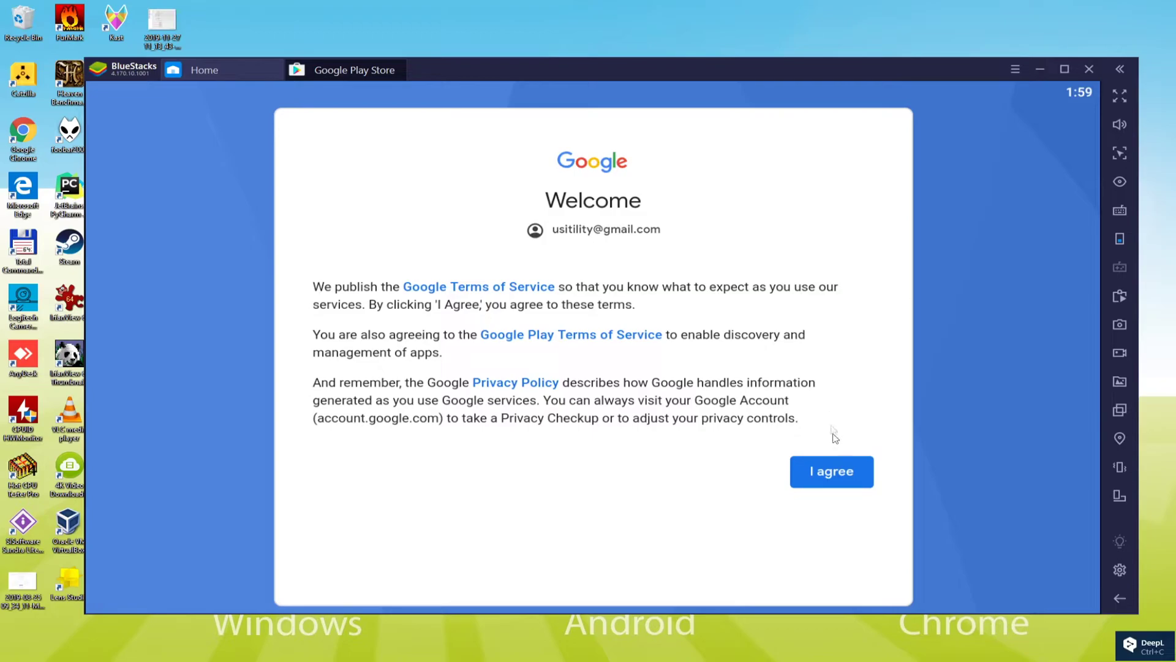
{"action": "left_click", "coordinate": [830, 472]}
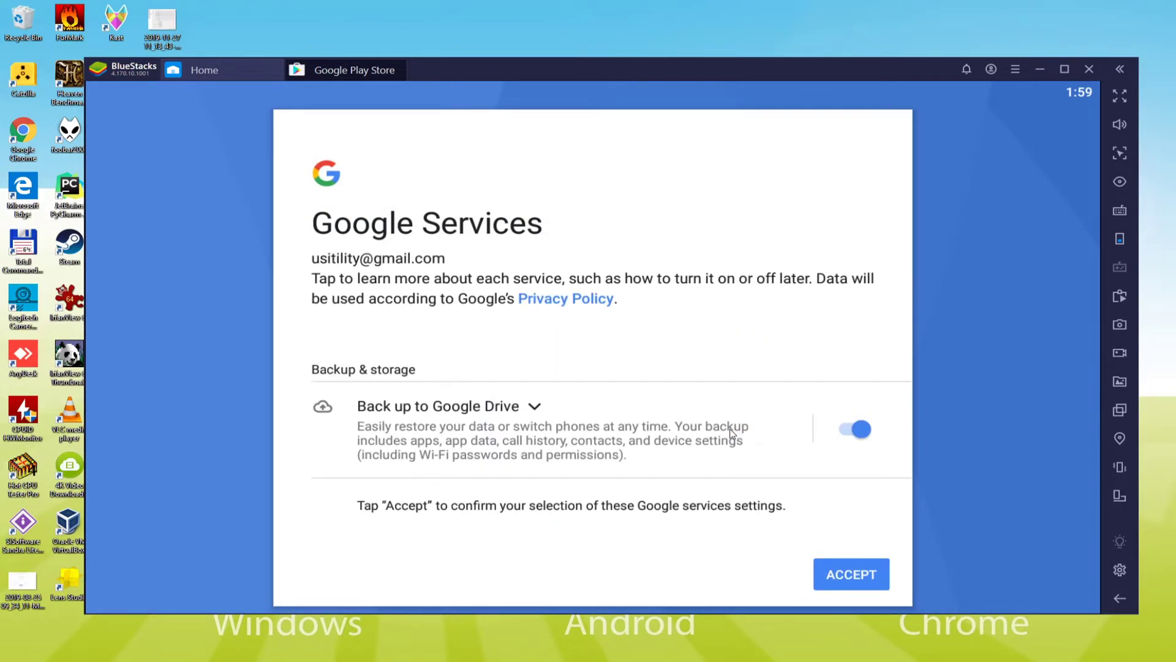
- Turn off Back up to Google Drive and accept the Google Services settings
{"action": "left_click_drag", "start_coordinate": [854, 396], "coordinate": [864, 412]}
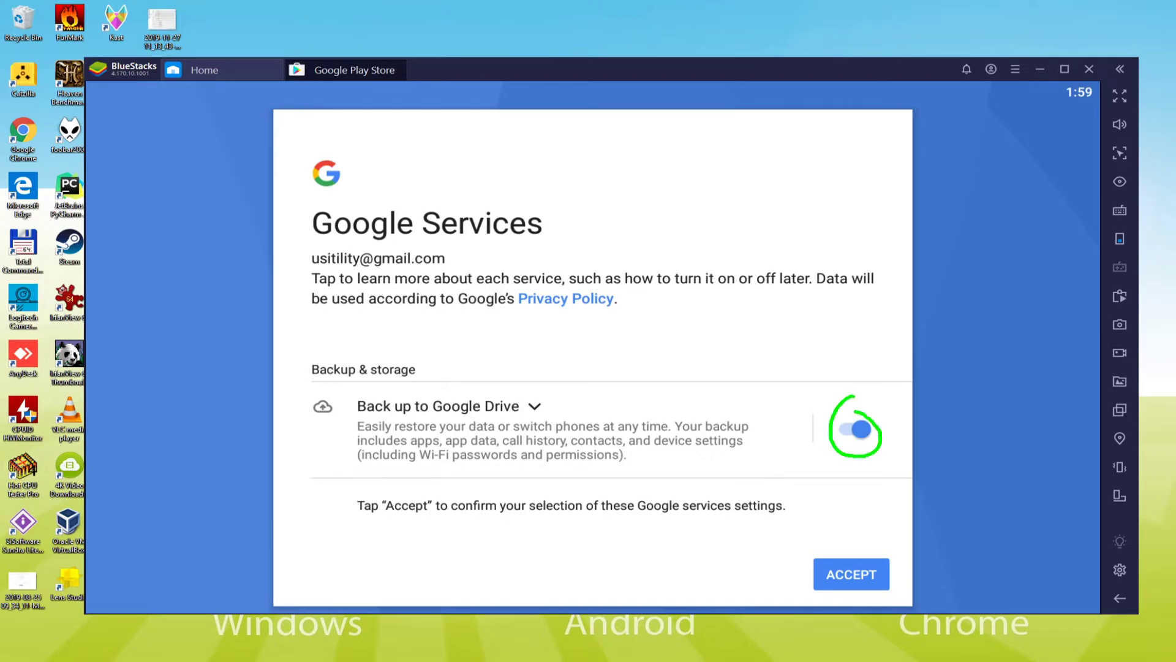
{"action": "key", "text": "Escape"}
{"action": "left_click", "coordinate": [863, 434]}
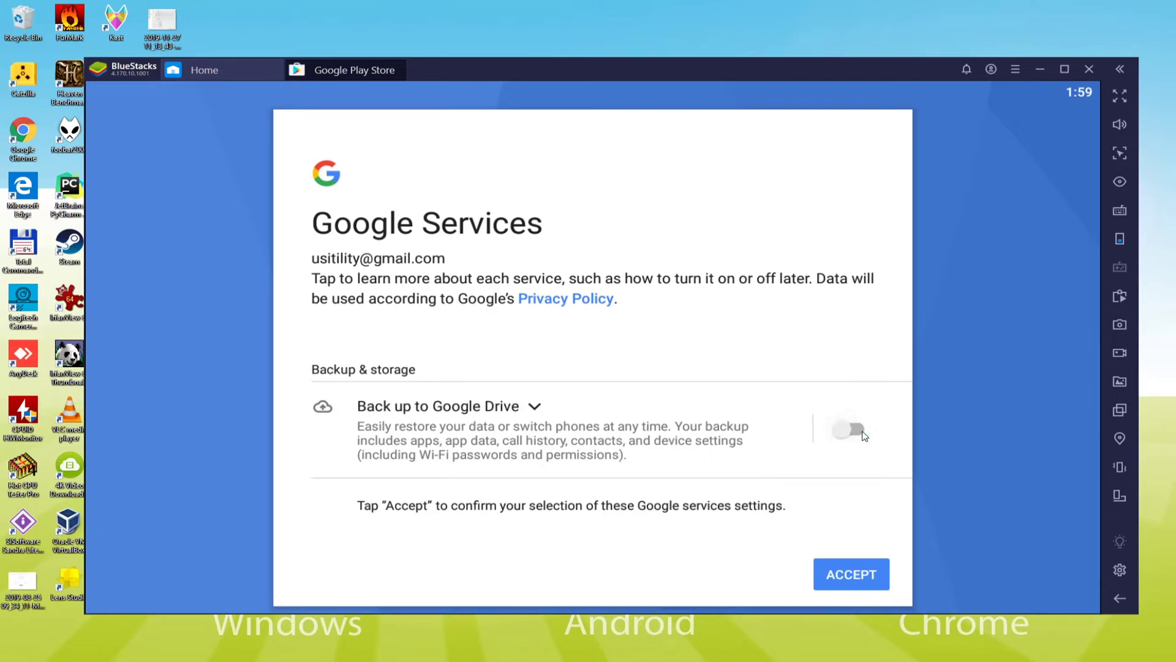
{"action": "left_click", "coordinate": [856, 580]}
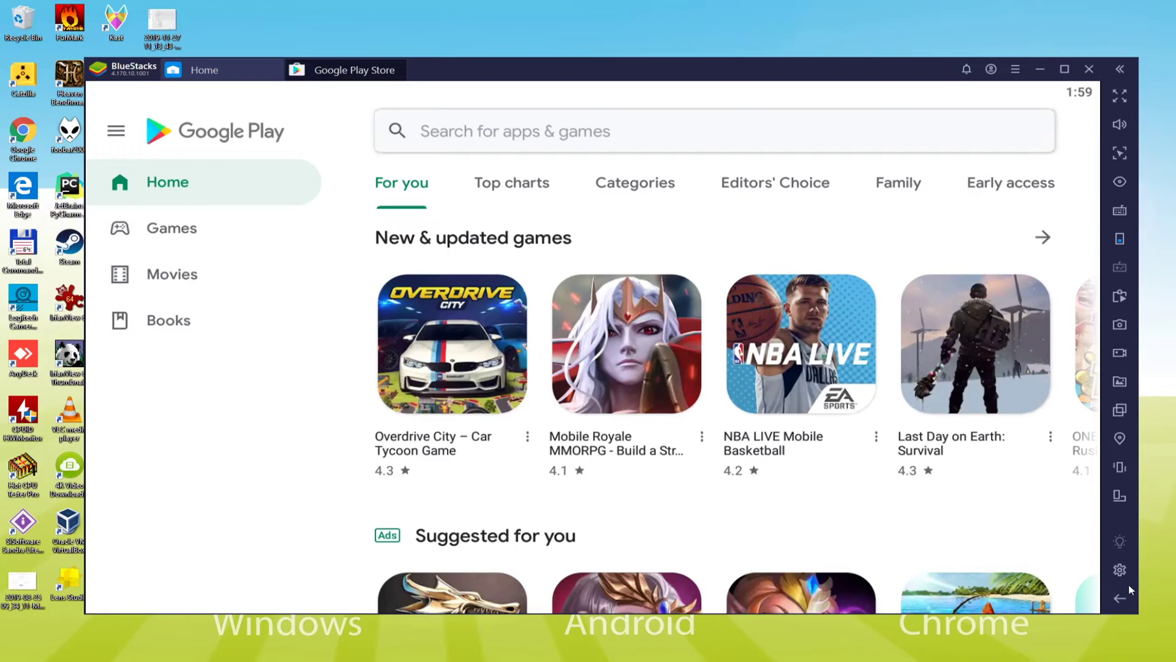
- Return to the BlueStacks home screen and install Epic Seven from its Google Play page, closing the page once installed
{"action": "left_click", "coordinate": [1120, 595]}
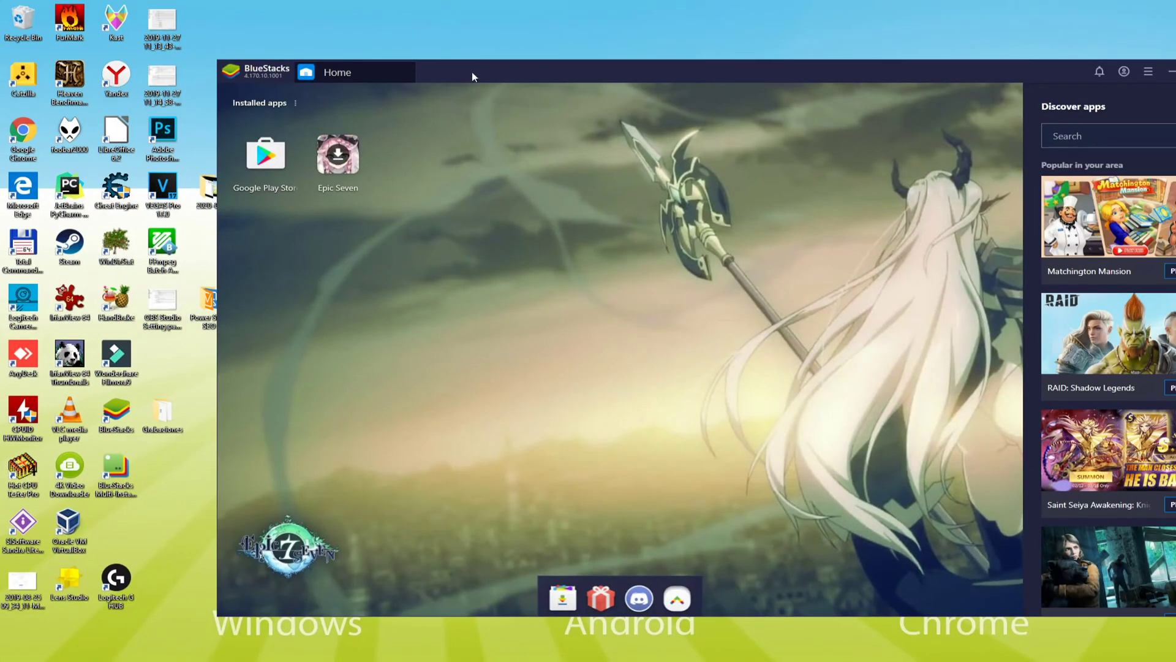
{"action": "left_click_drag", "start_coordinate": [471, 77], "coordinate": [366, 67]}
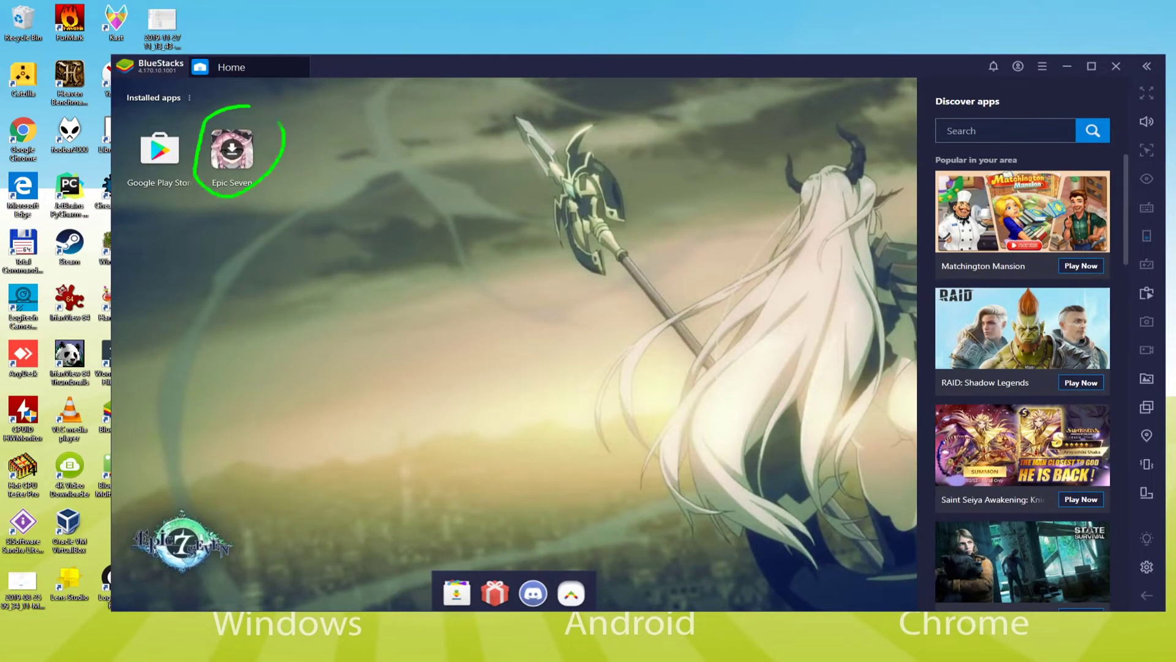
{"action": "left_click_drag", "start_coordinate": [456, 65], "coordinate": [444, 64]}
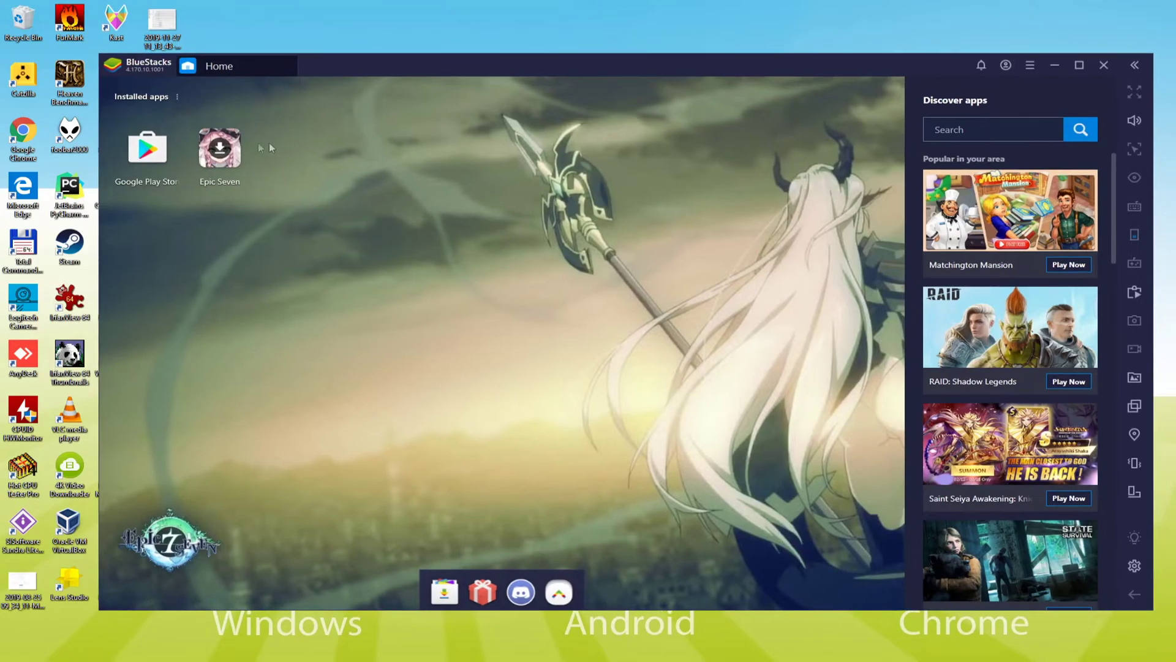
{"action": "left_click", "coordinate": [219, 149]}
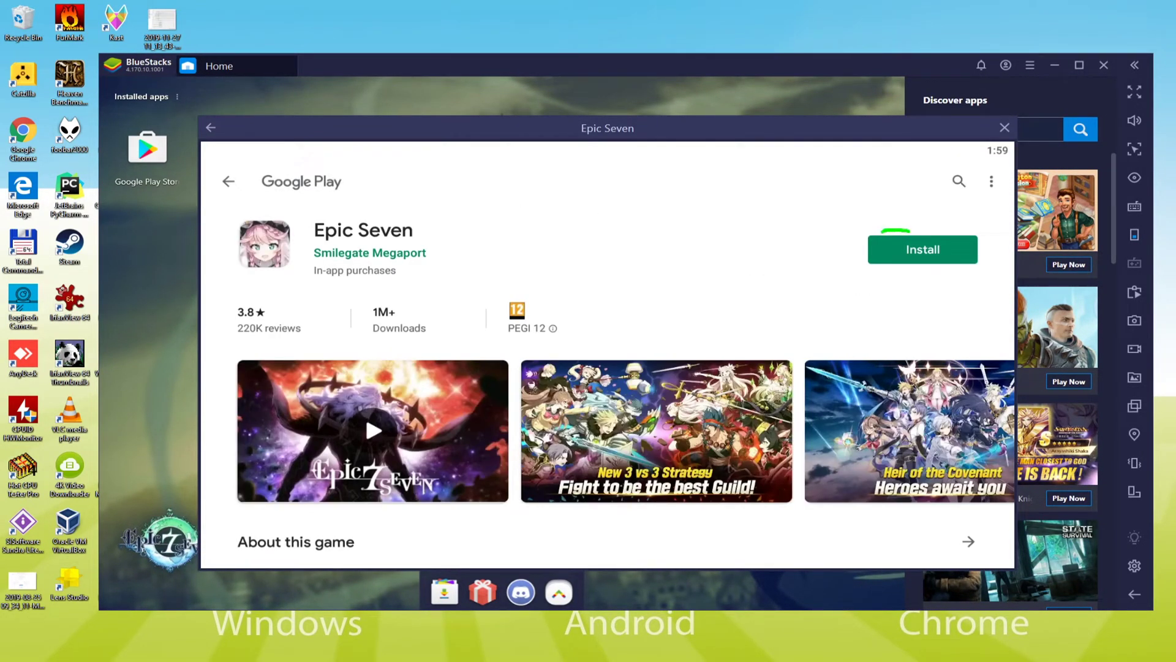
{"action": "left_click", "coordinate": [912, 258]}
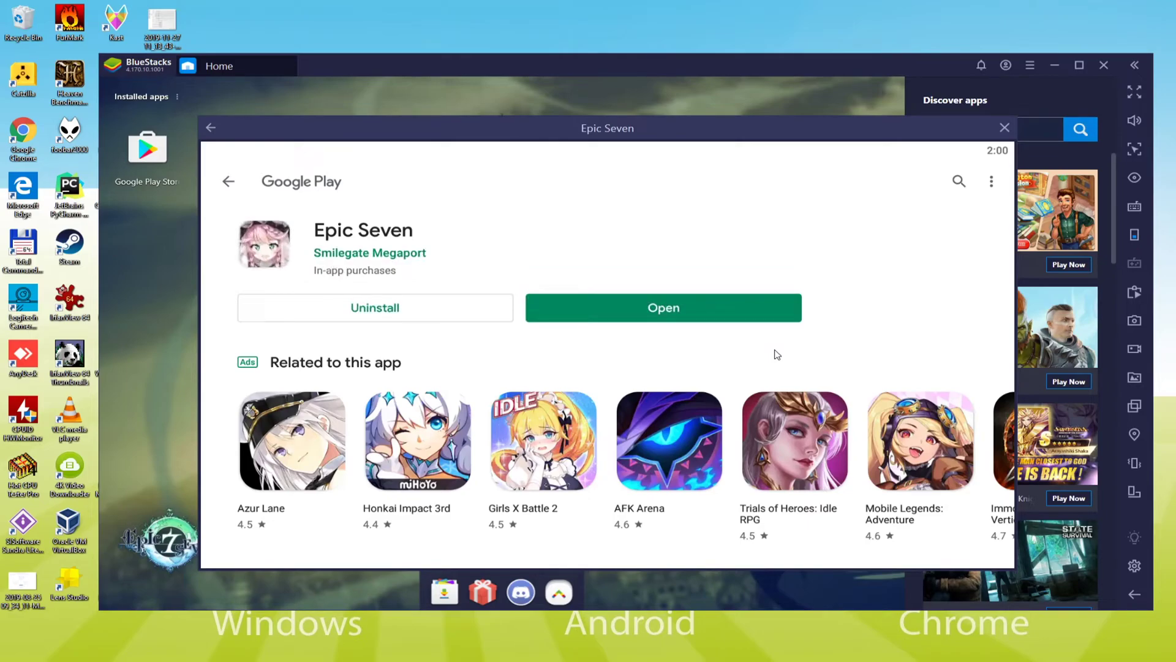
{"action": "left_click", "coordinate": [1004, 129]}
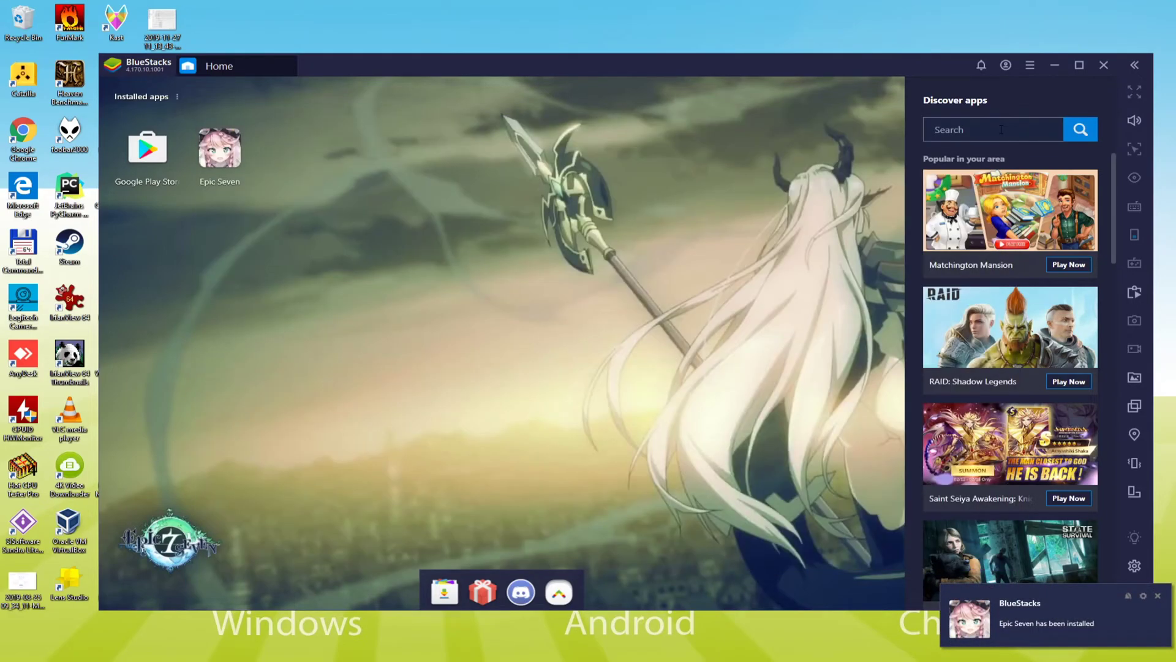
- Launch Epic Seven from the installed apps, maximize its window and restore it to the smaller size
{"action": "left_click_drag", "start_coordinate": [404, 62], "coordinate": [523, 61]}
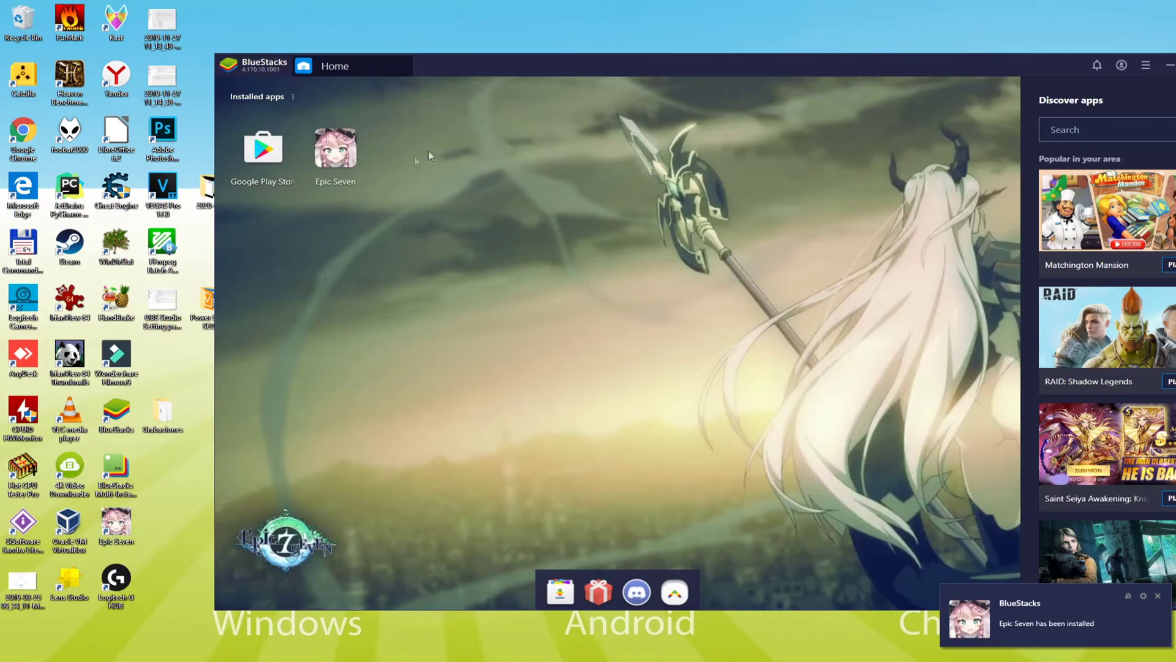
{"action": "left_click_drag", "start_coordinate": [532, 71], "coordinate": [421, 73]}
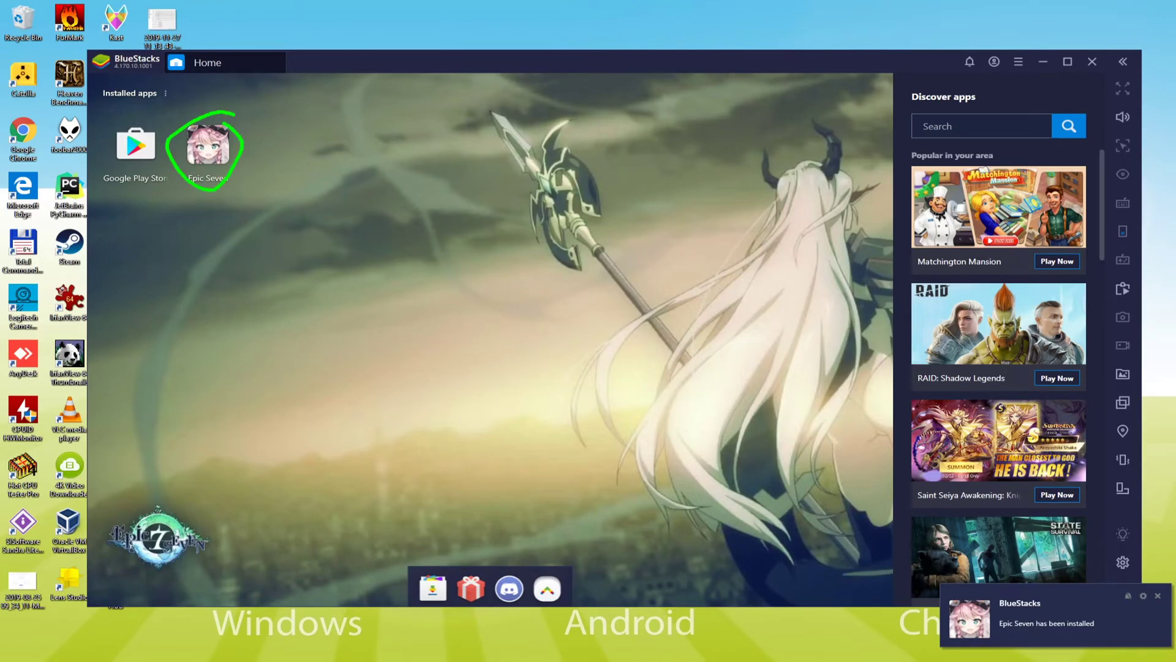
{"action": "left_click", "coordinate": [209, 146]}
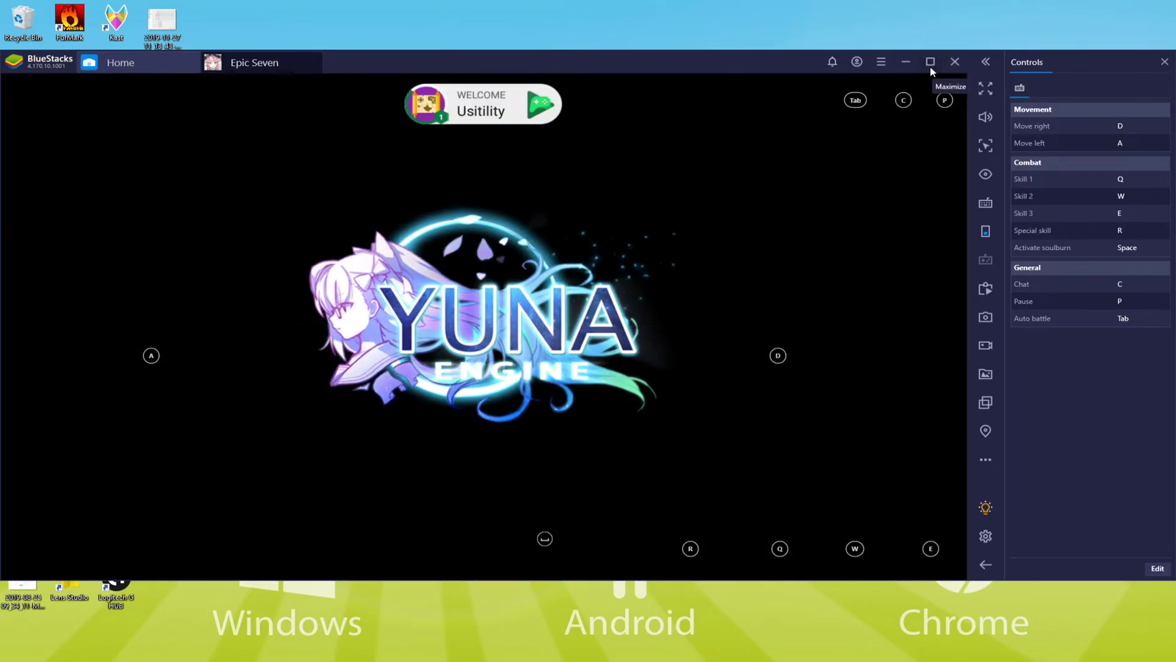
{"action": "left_click", "coordinate": [930, 61]}
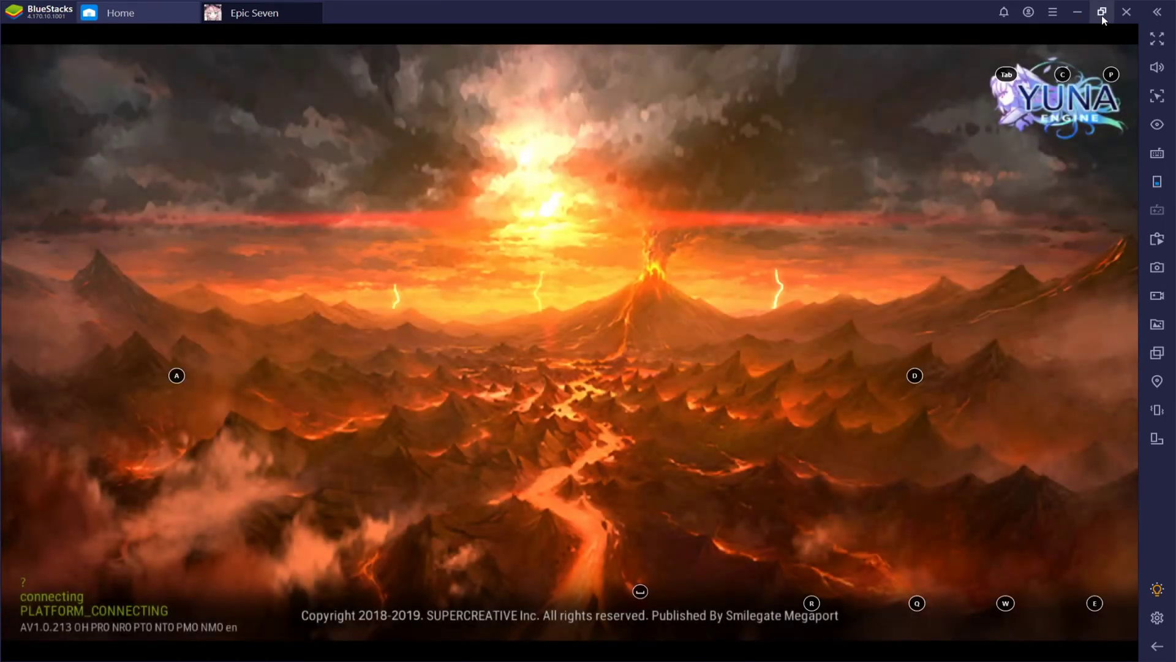
{"action": "left_click", "coordinate": [1102, 11]}
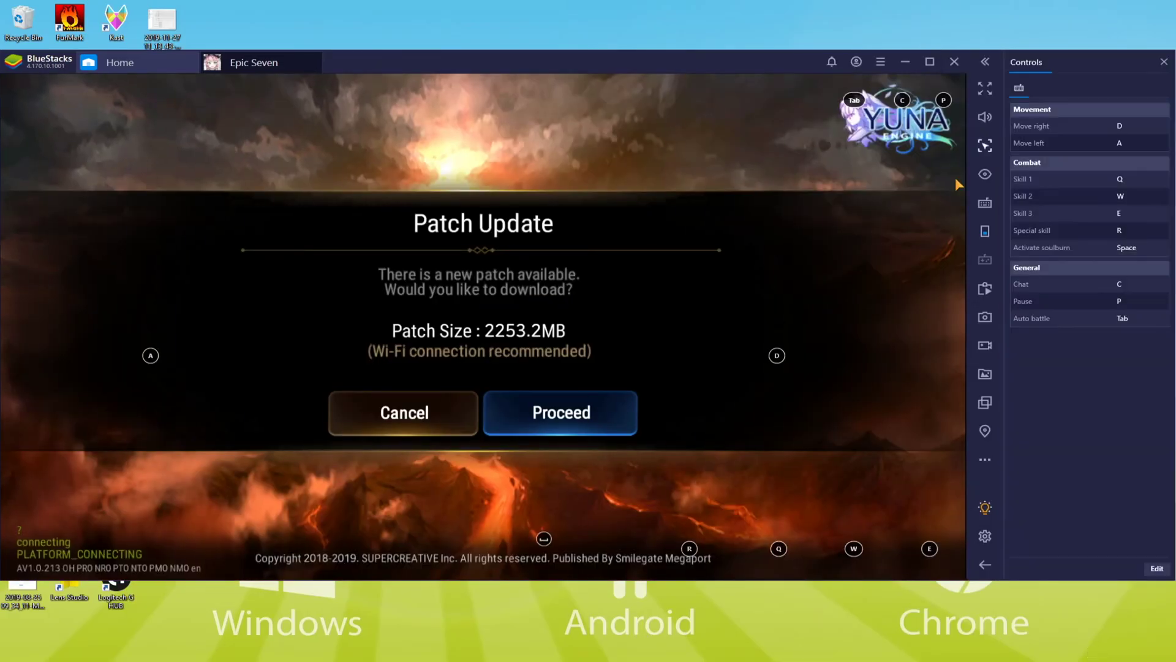
- Start the Epic Seven patch download, and switch the game to full screen and back to windowed view
{"action": "left_click", "coordinate": [534, 418]}
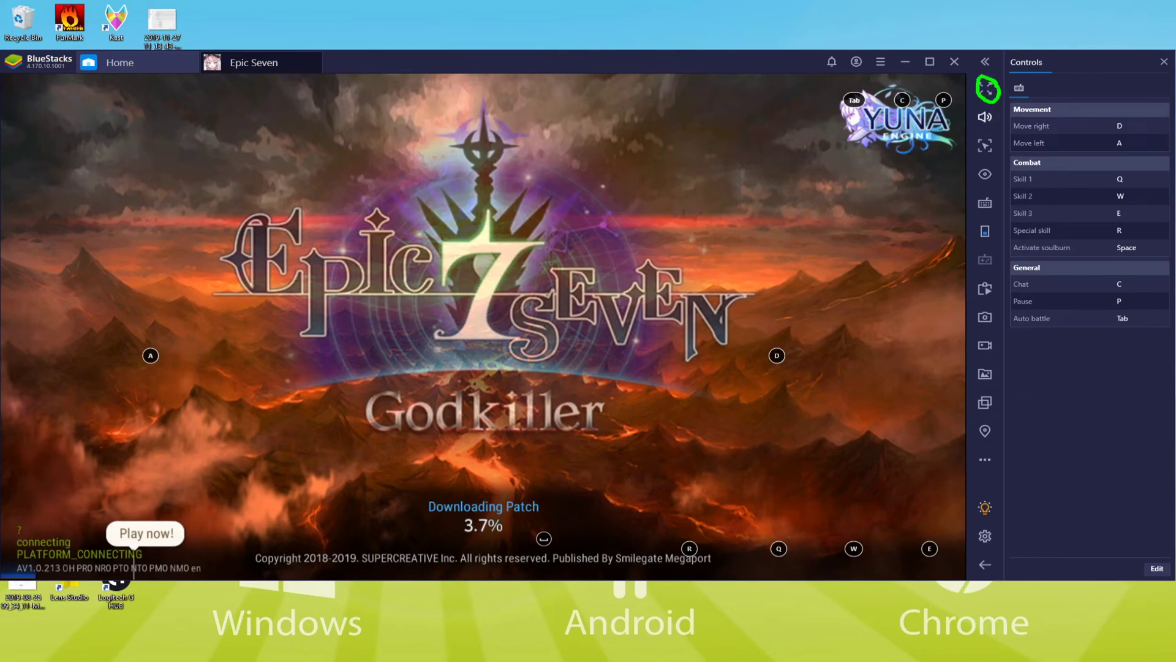
{"action": "left_click", "coordinate": [986, 89]}
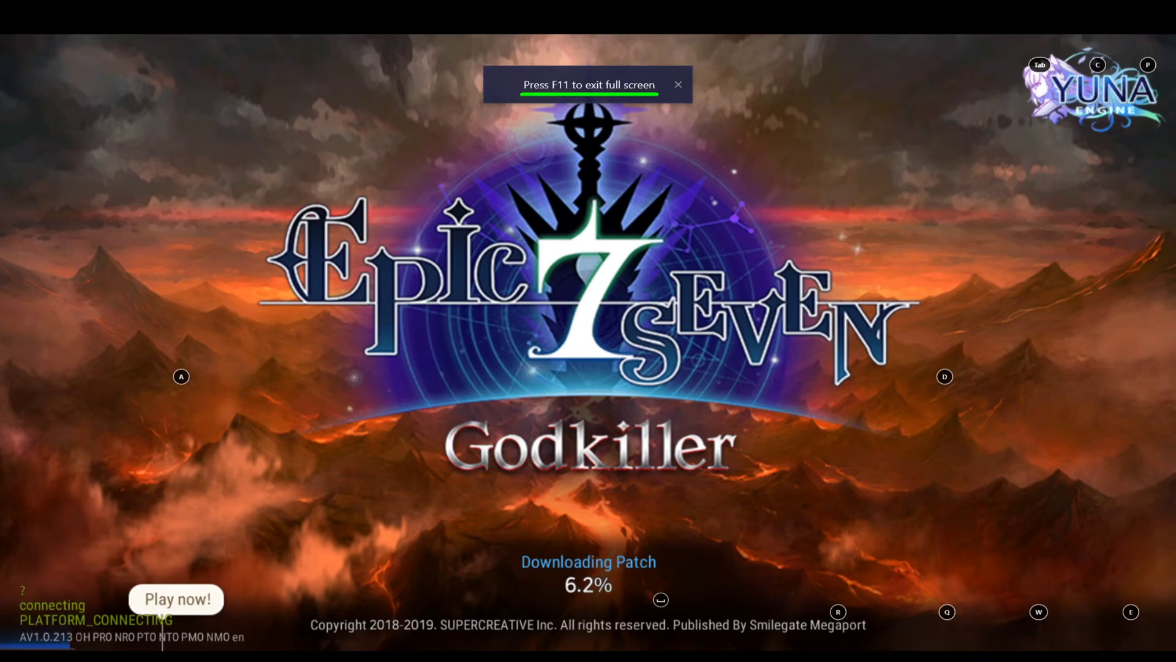
{"action": "key", "text": "F11"}
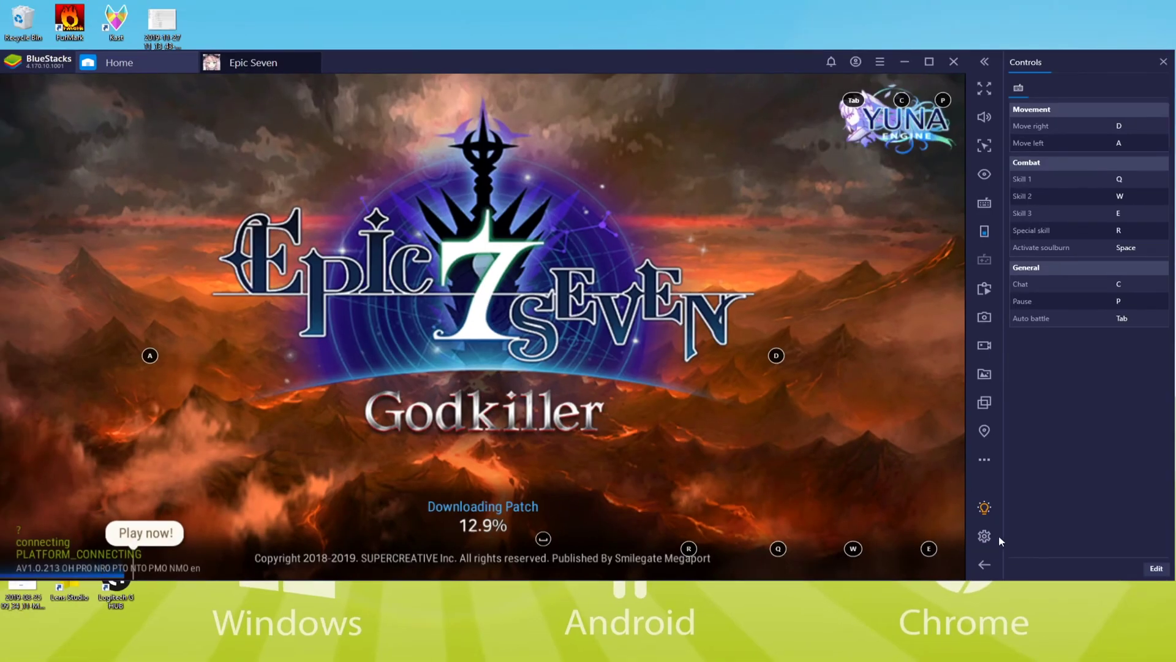
- Review the available languages in the BlueStacks preferences and close the settings without changing the language
{"action": "left_click", "coordinate": [939, 532]}
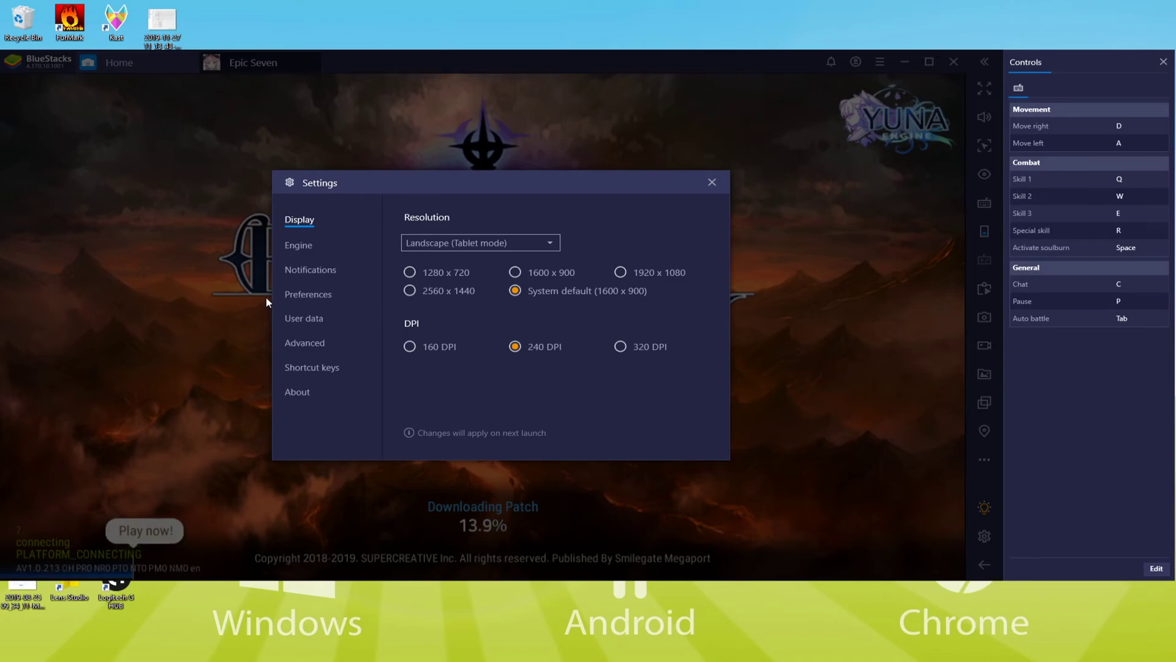
{"action": "left_click", "coordinate": [296, 296]}
{"action": "left_click", "coordinate": [464, 242]}
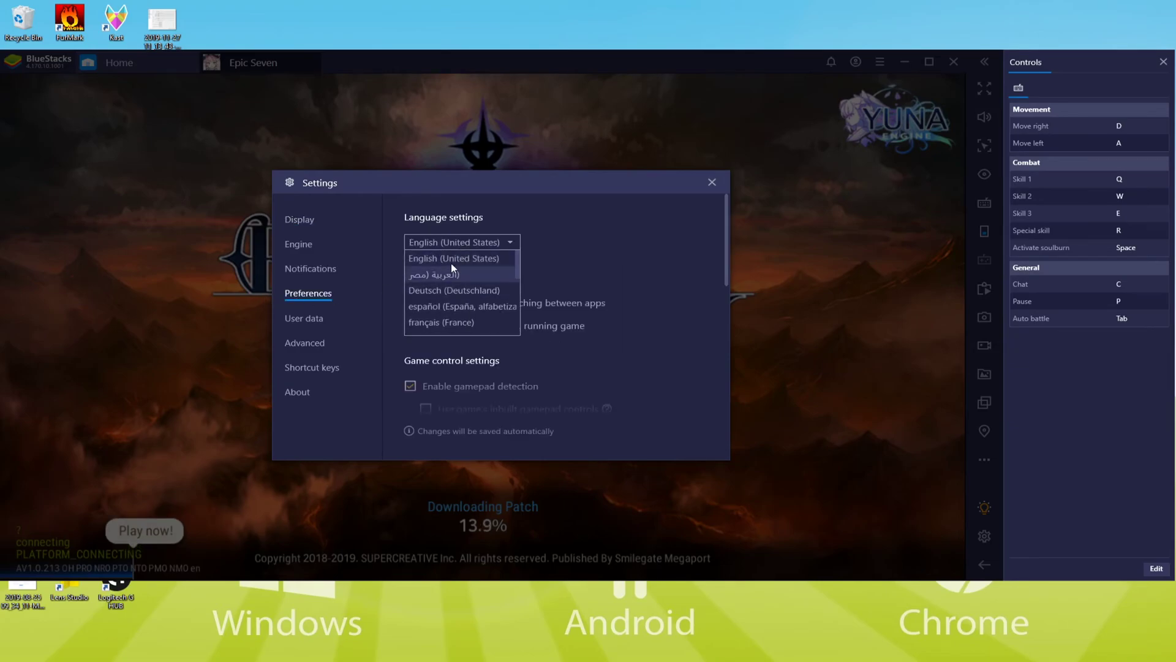
{"action": "left_click", "coordinate": [710, 212]}
{"action": "left_click", "coordinate": [711, 182]}
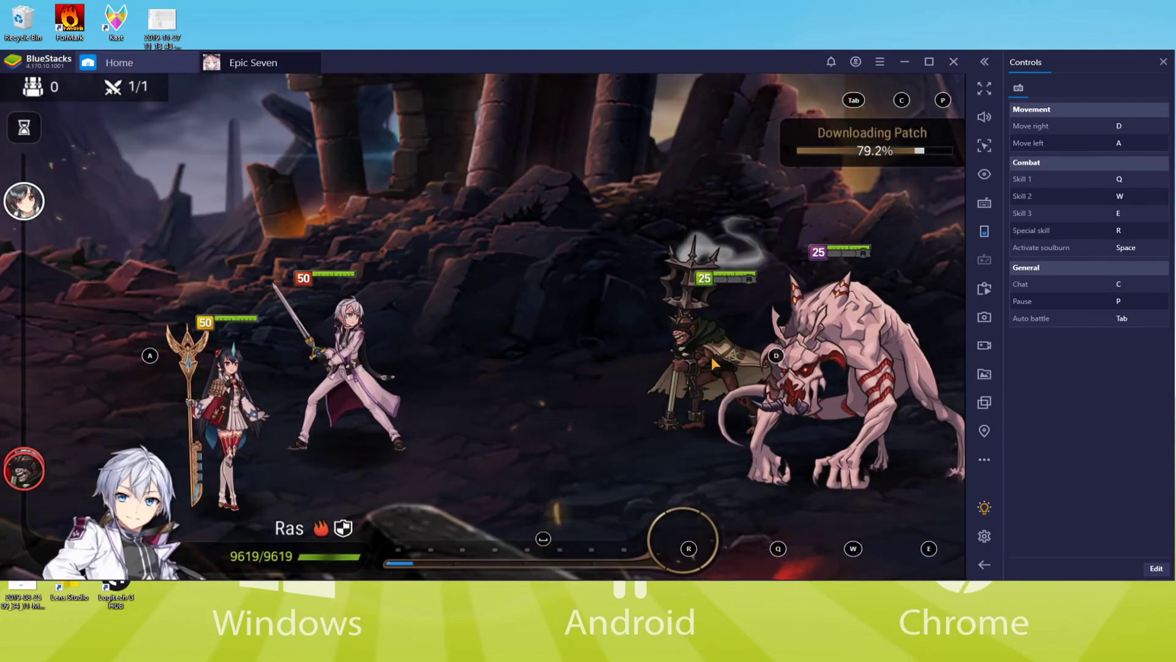
- Play the battle by attacking the enemies, using Key to an Oath on Ruele of Light's turn
{"action": "left_click", "coordinate": [733, 396]}
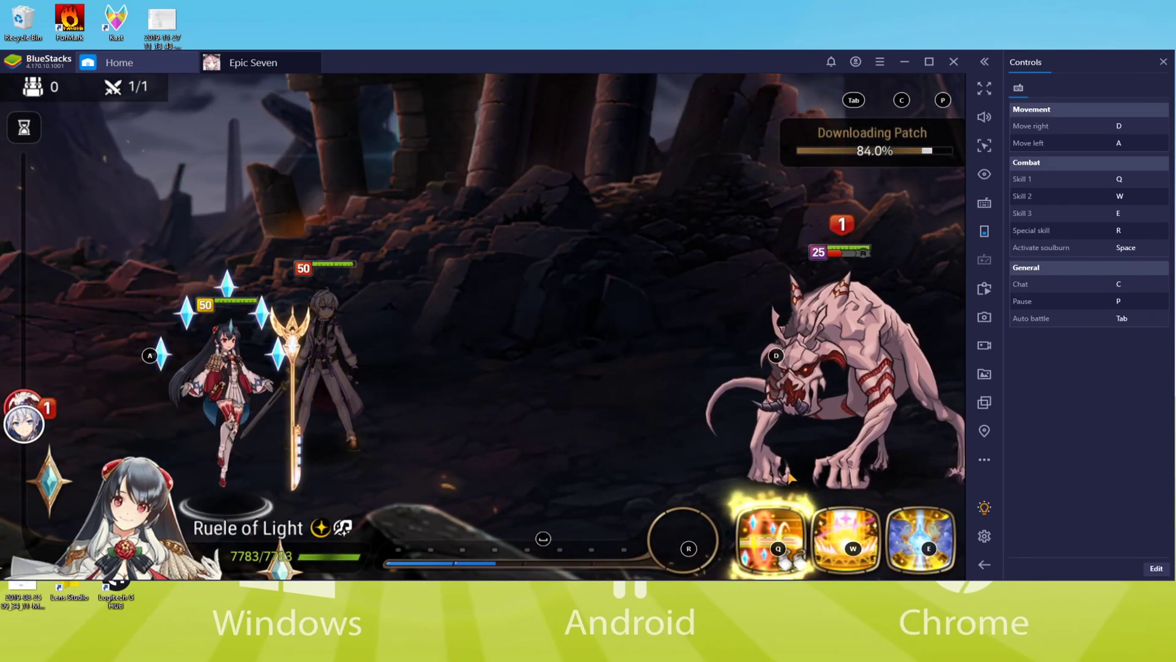
{"action": "left_click", "coordinate": [806, 417]}
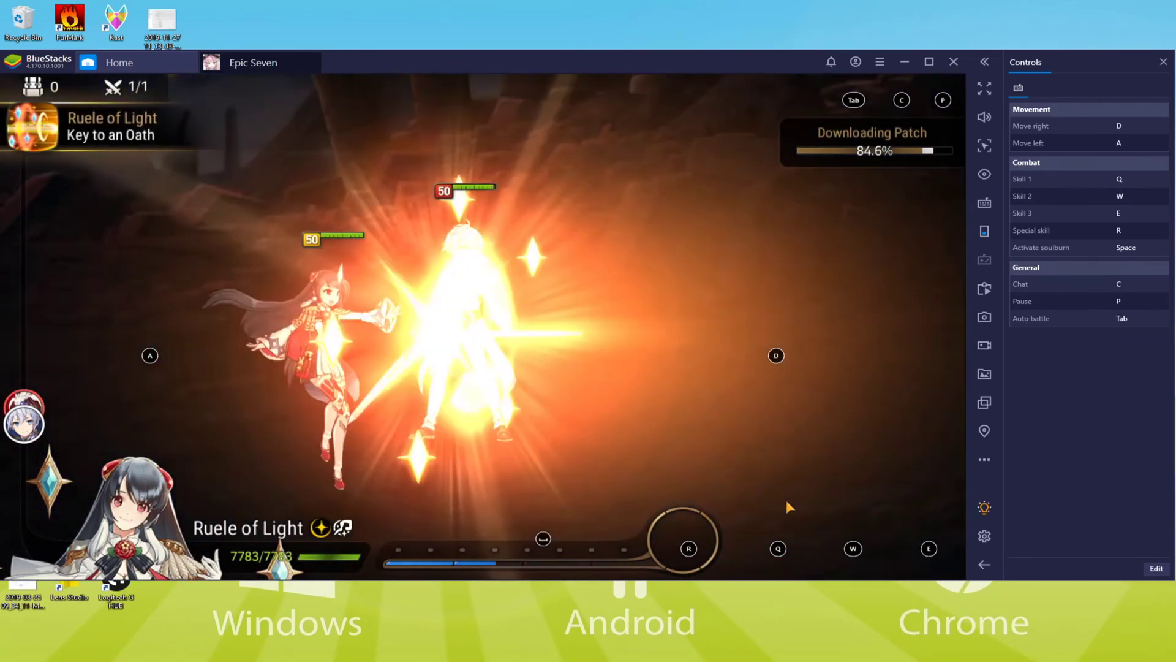